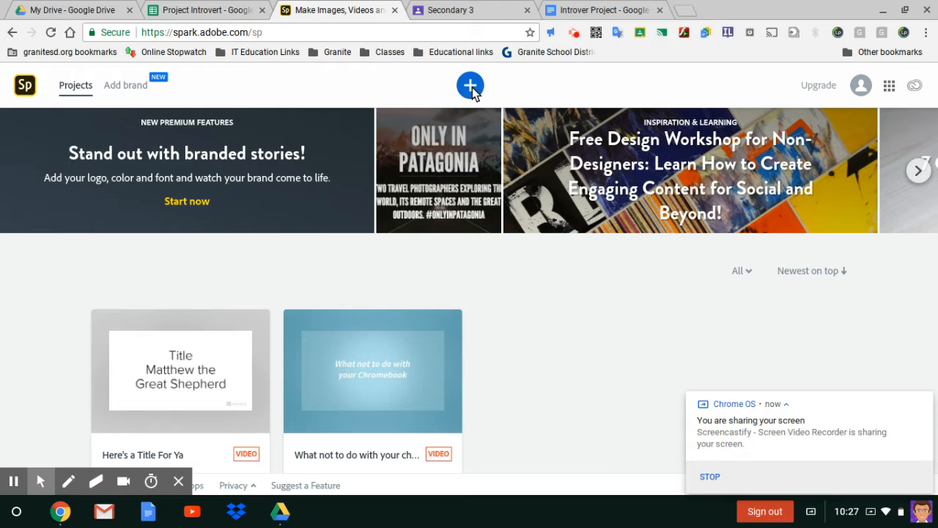
# Create a new video project titled "Introvert Extrovert Sleeping Habits".
pyautogui.click(470, 86)
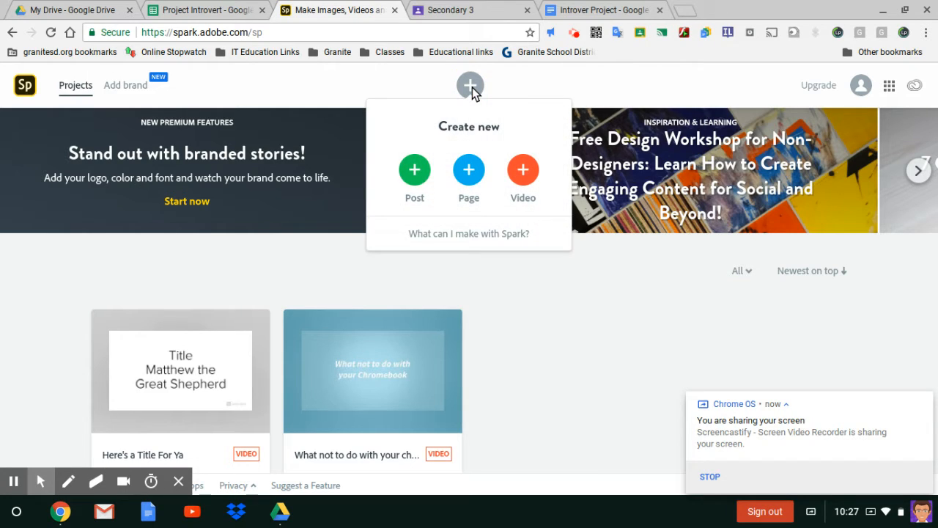
pyautogui.click(524, 169)
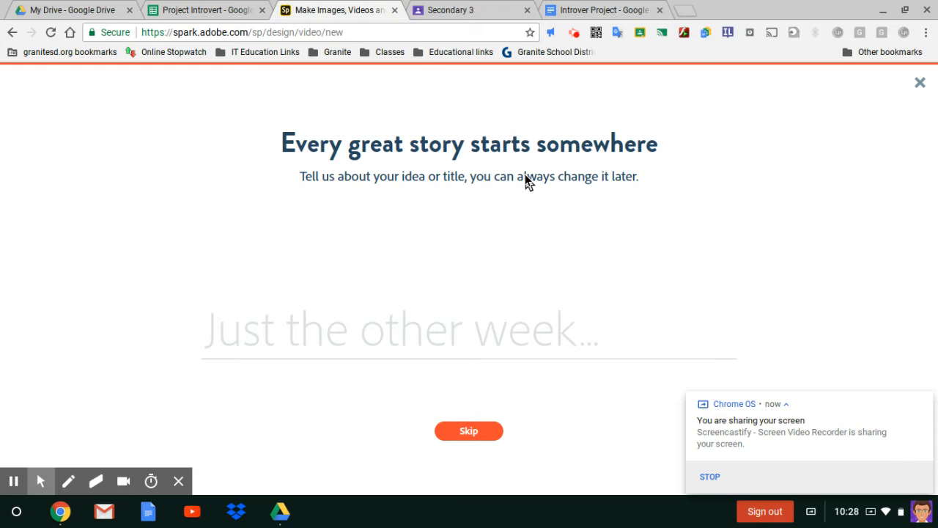
pyautogui.write('Intr')
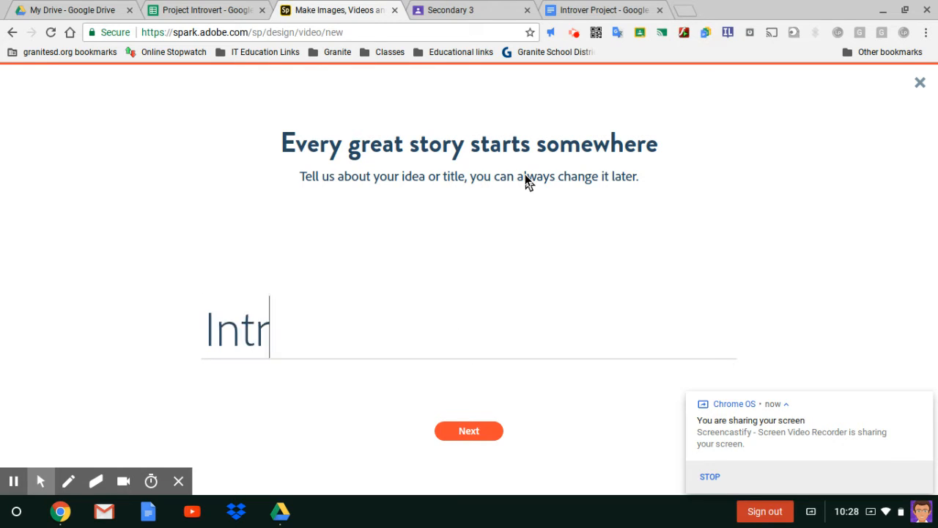
pyautogui.write('overt')
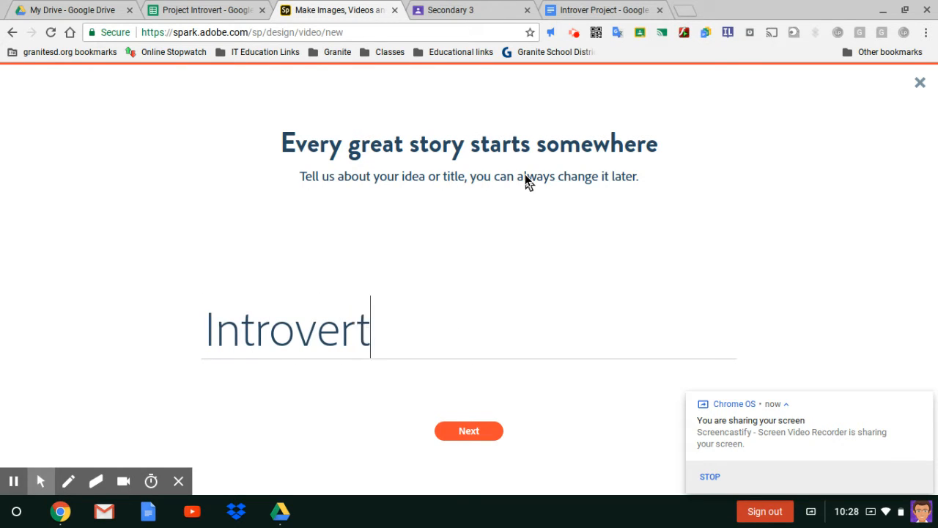
pyautogui.write(' Extrov')
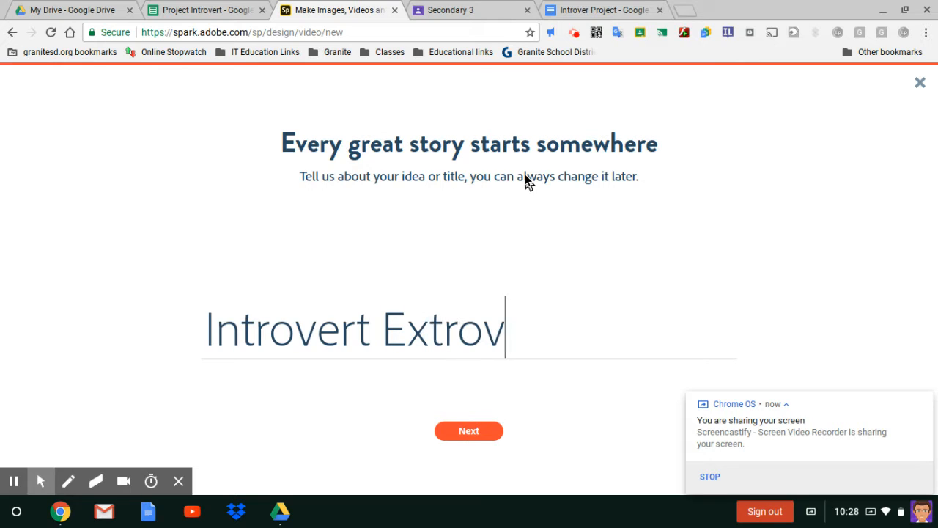
pyautogui.write('ert s')
pyautogui.press('BackSpace')
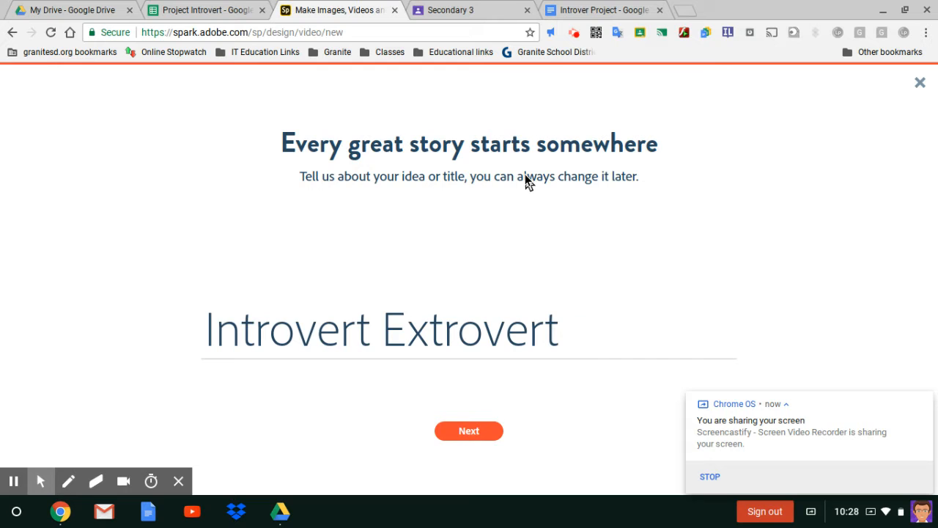
pyautogui.write('Sleeping ')
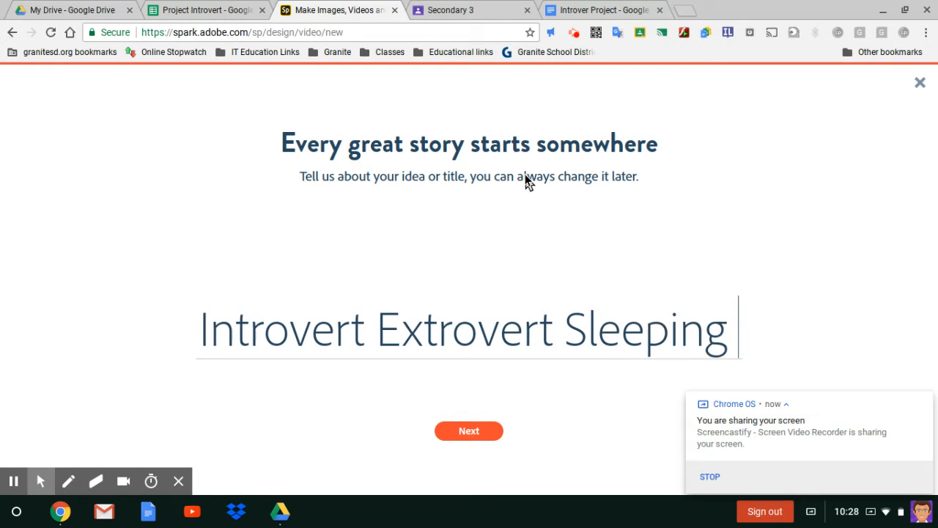
pyautogui.write('Habits')
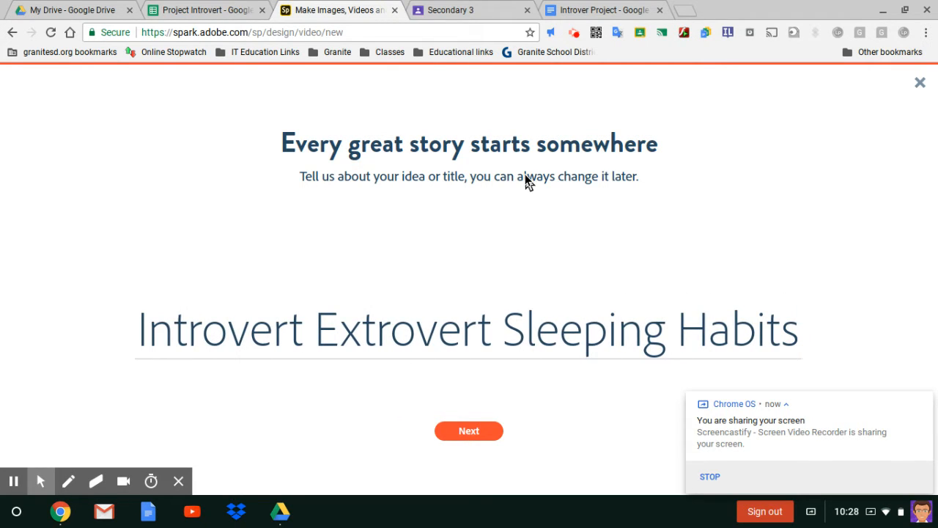
pyautogui.click(487, 434)
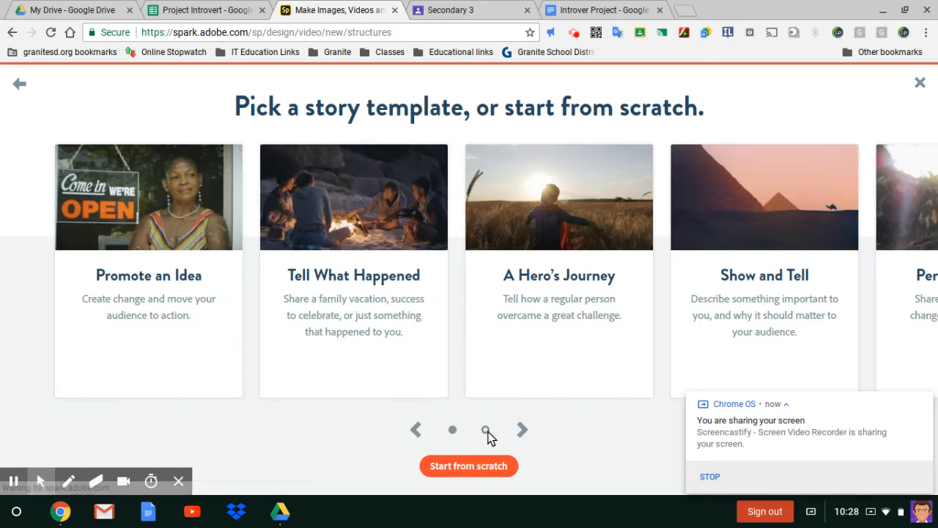
# Choose the "Make Up My Own" story template for the video and dismiss the welcome tutorial.
pyautogui.moveTo(558, 340)
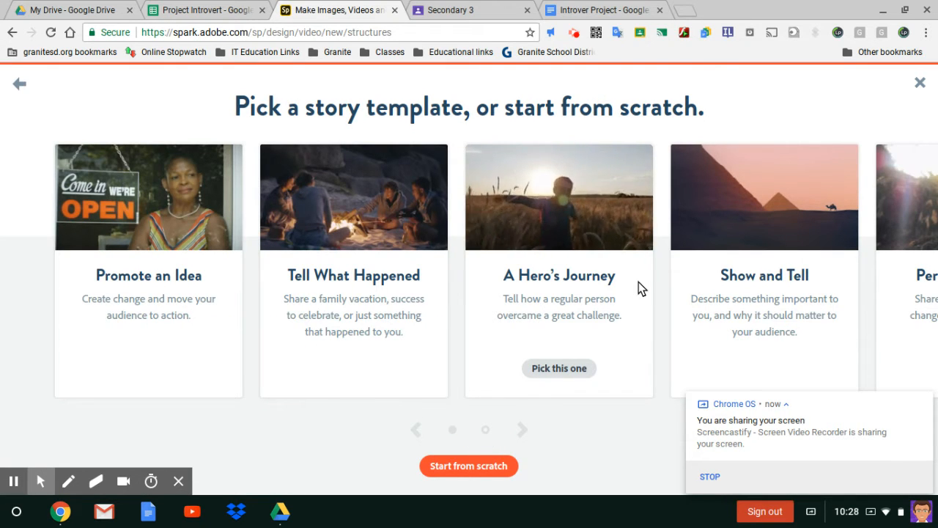
pyautogui.hscroll(5, 639, 282)
pyautogui.hscroll(3, 638, 282)
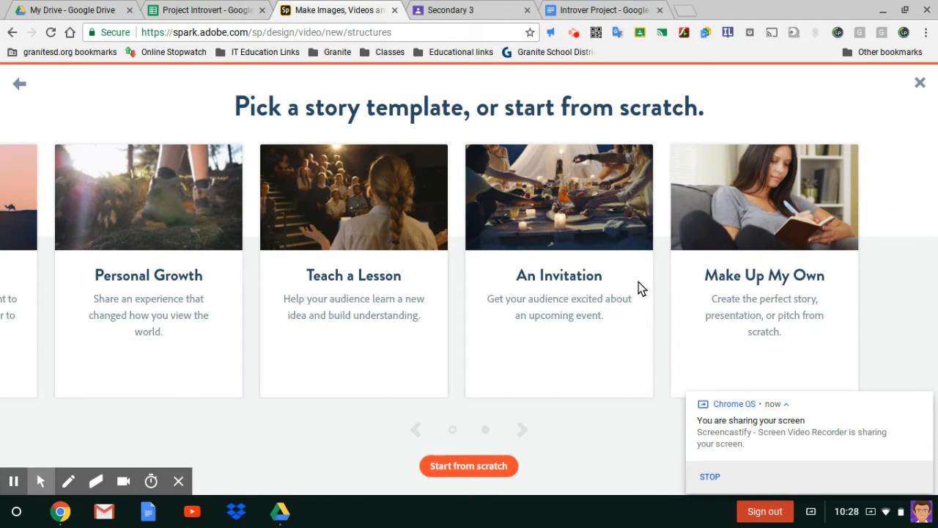
pyautogui.moveTo(742, 265)
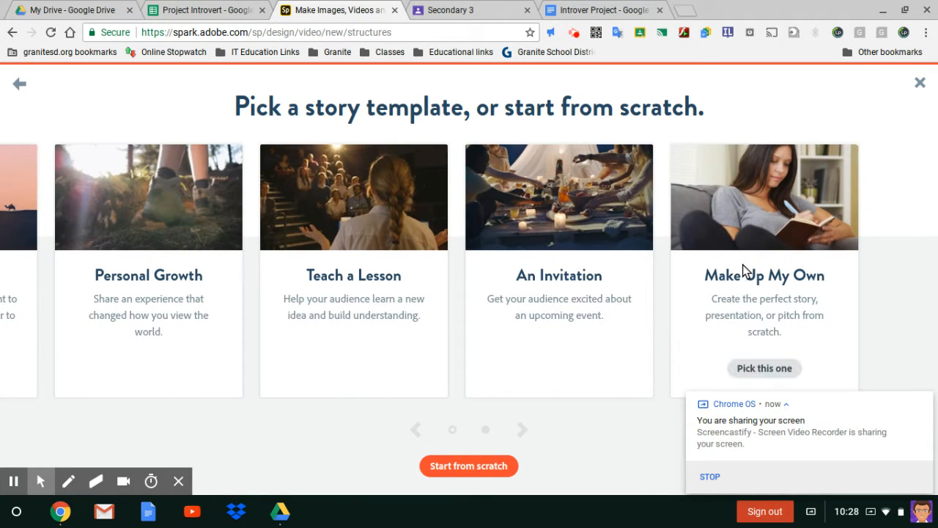
pyautogui.click(768, 368)
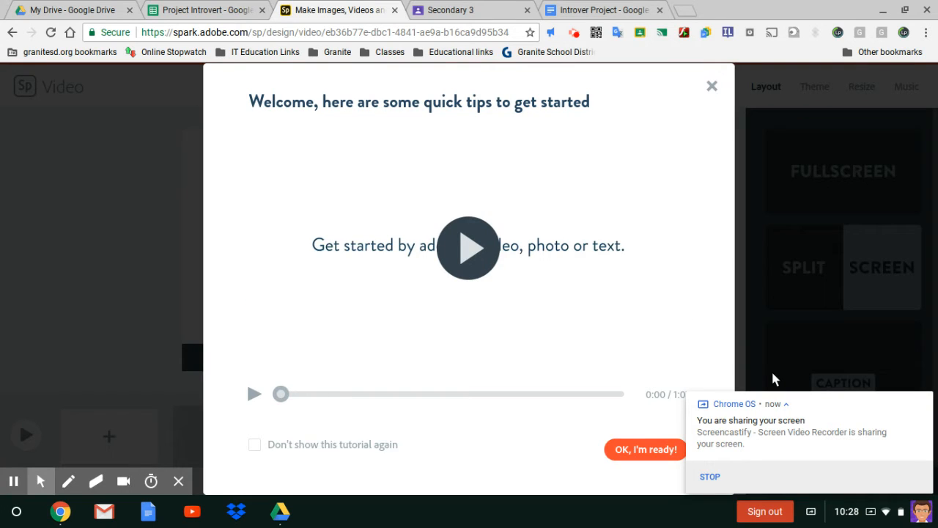
pyautogui.click(711, 87)
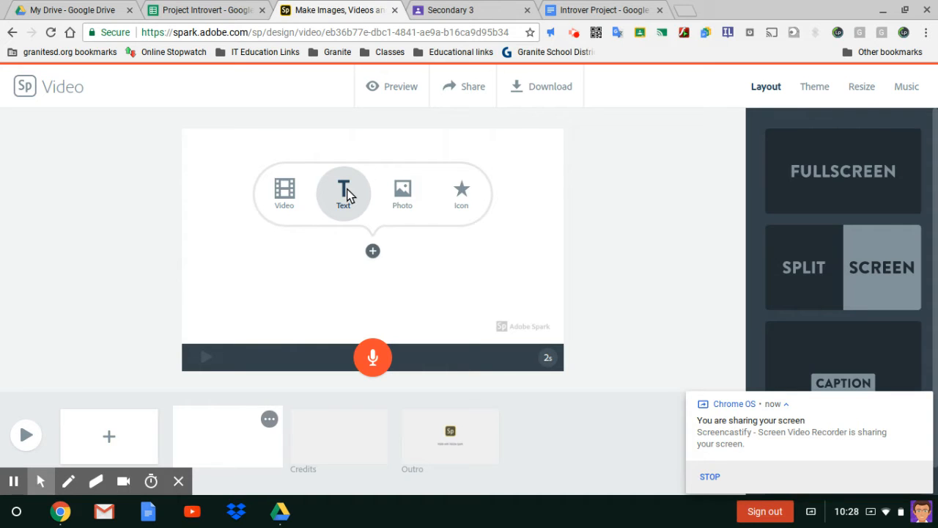
# Apply the Title and Text layout to the first slide, dismissing the screen-sharing notification that covers the layouts.
pyautogui.click(347, 193)
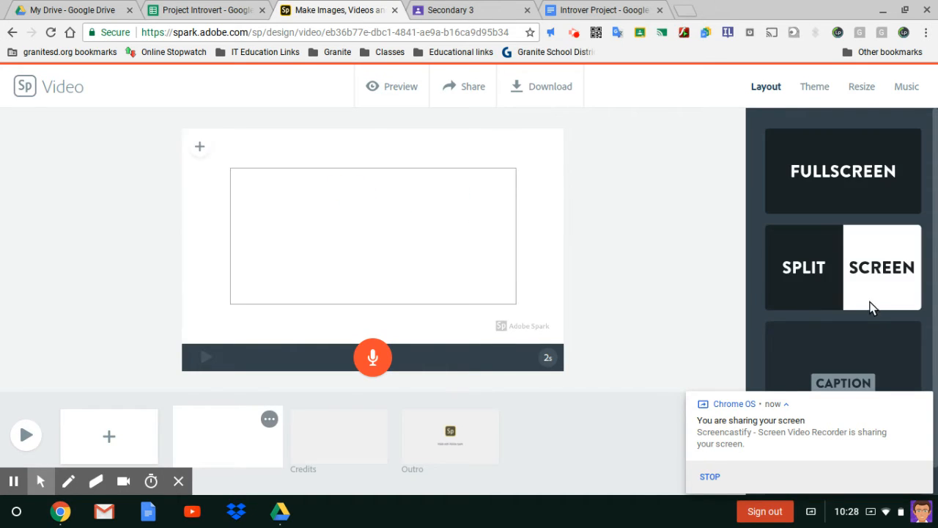
pyautogui.click(924, 401)
pyautogui.click(842, 461)
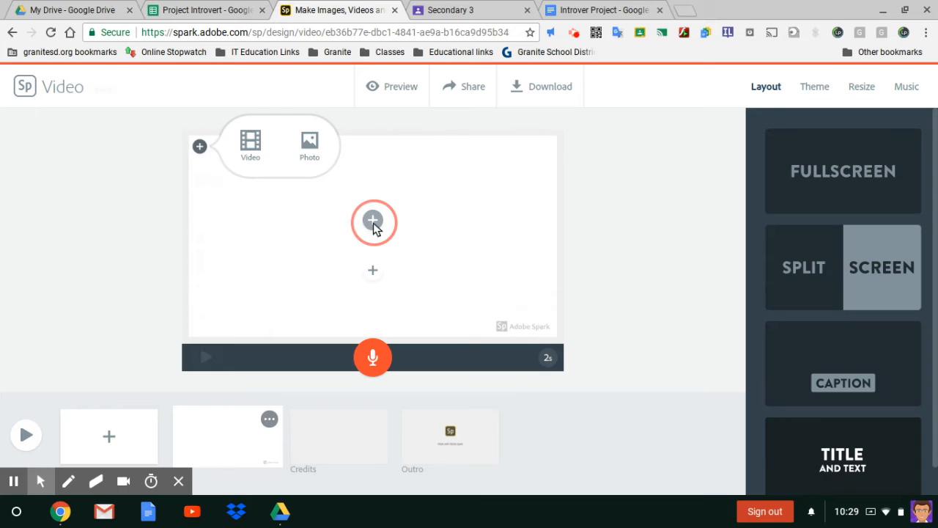
# Enter "Introvert Extrovert Sleeping Habits" as the title on the first slide.
pyautogui.click(373, 223)
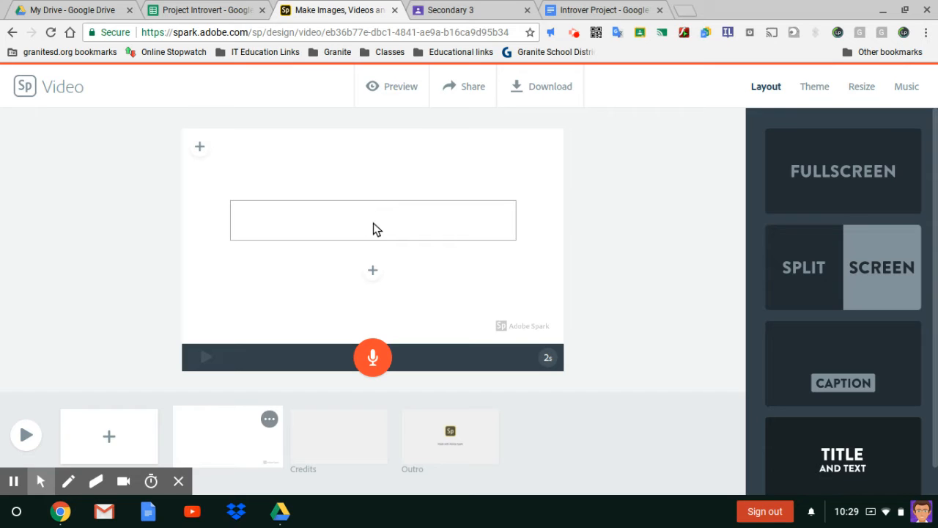
pyautogui.write('Introvert Ext')
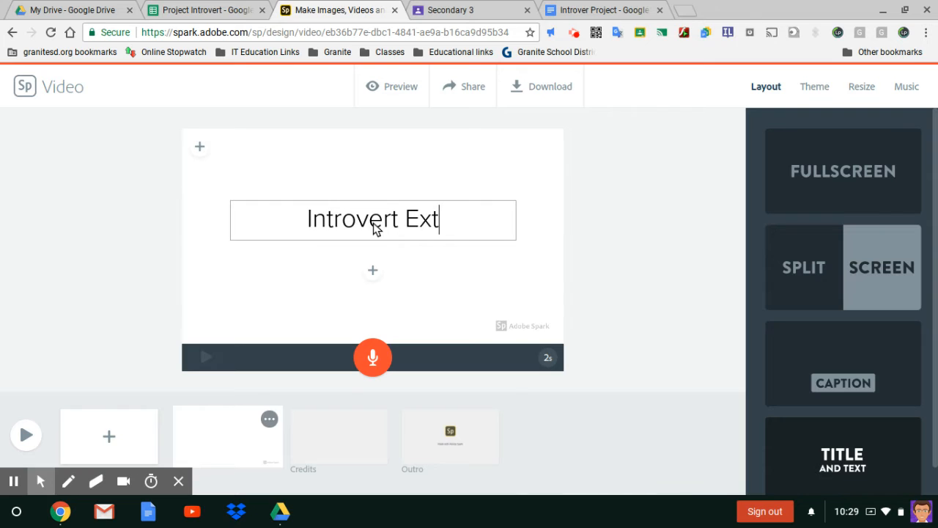
pyautogui.write('rovert Slee')
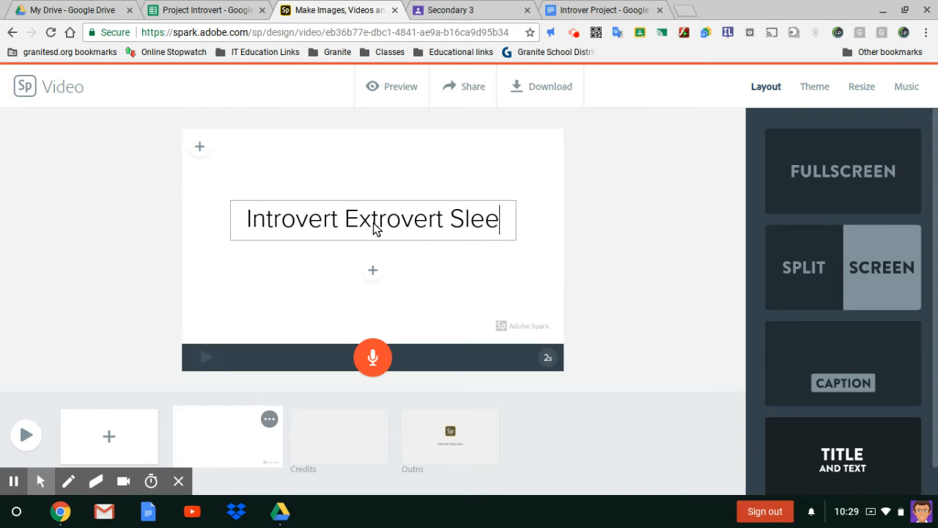
pyautogui.write('ping Habits')
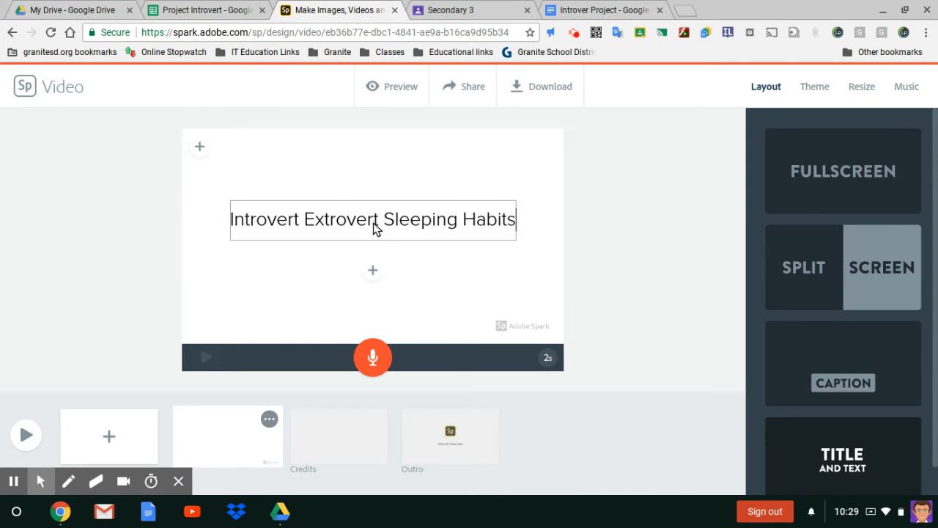
pyautogui.press('Return')
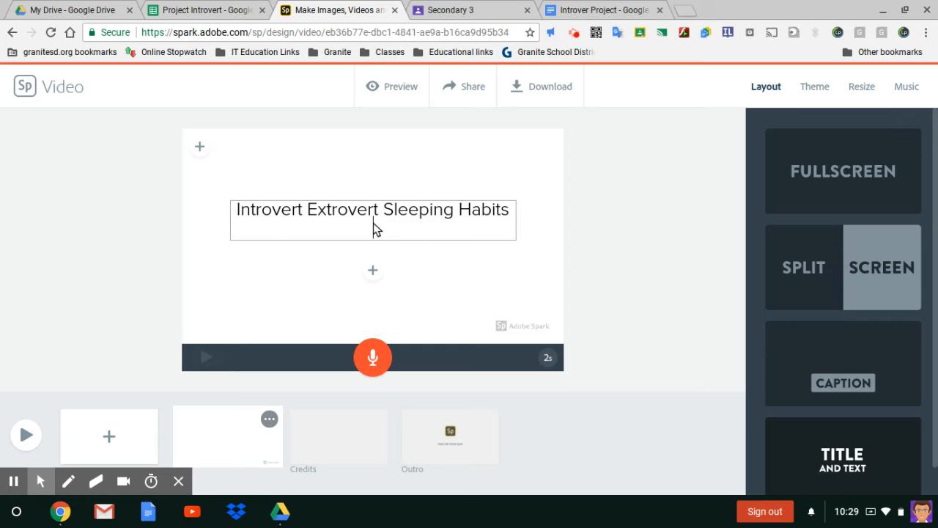
pyautogui.press('BackSpace')
# Add the subtitle "By the great" followed by the author's full name below the title, dismissing the text-alignment tip.
pyautogui.click(373, 278)
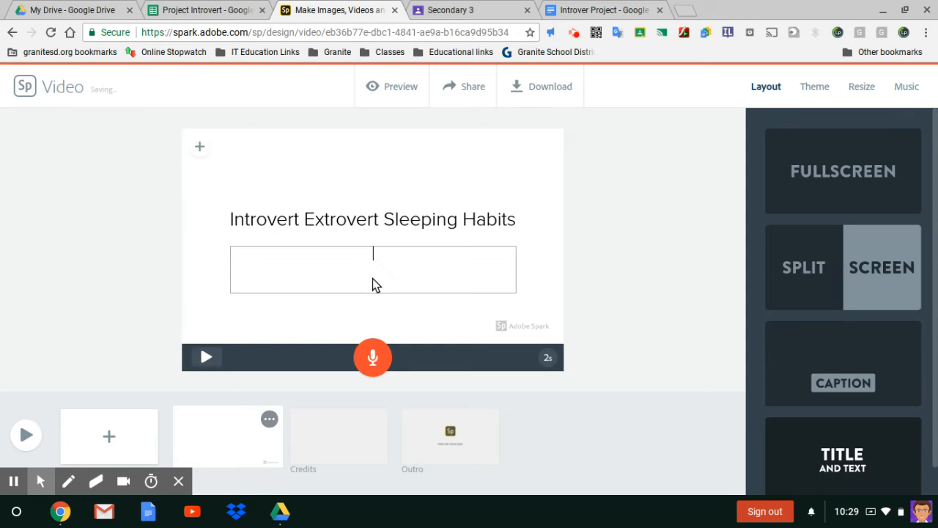
pyautogui.write('B')
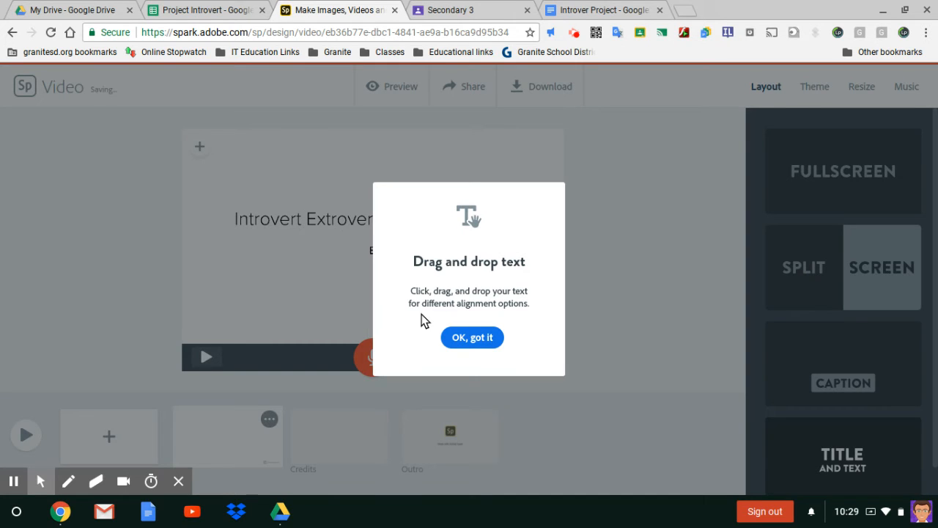
pyautogui.click(464, 337)
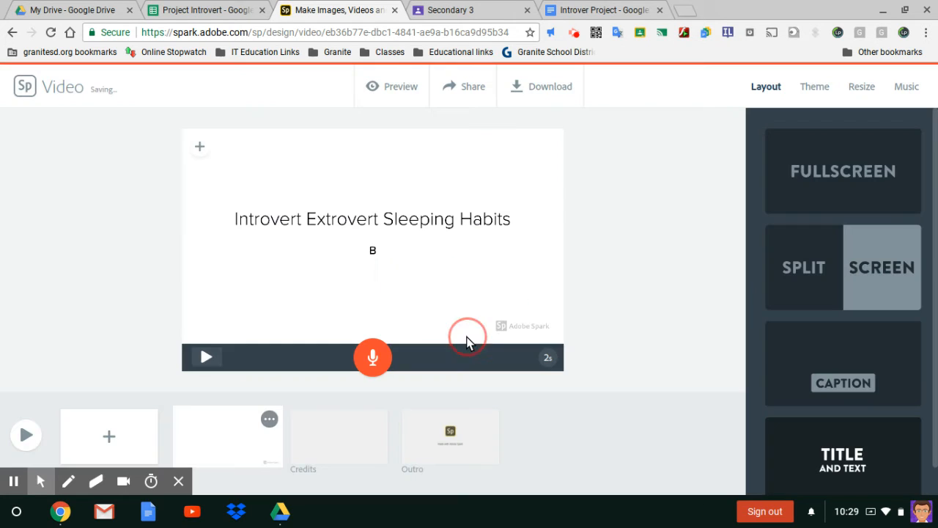
pyautogui.click(375, 253)
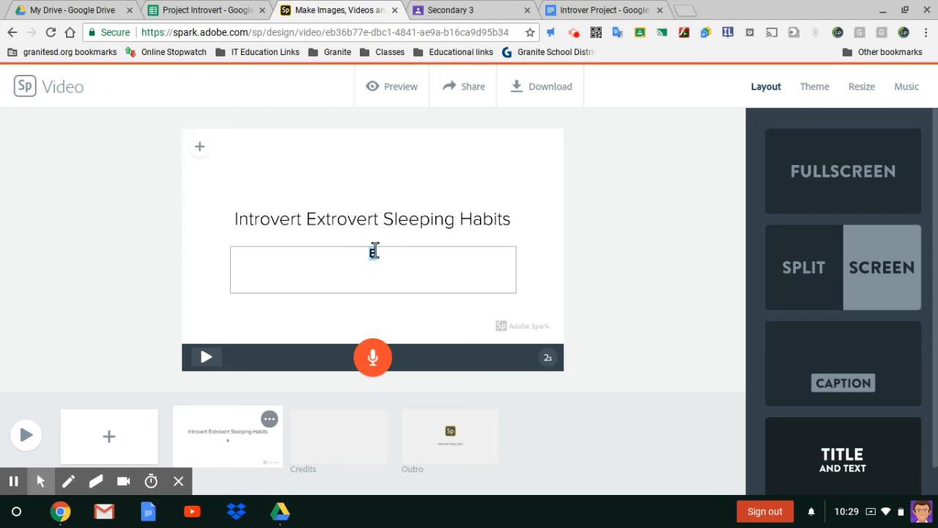
pyautogui.click(375, 253)
pyautogui.write('y the greate M')
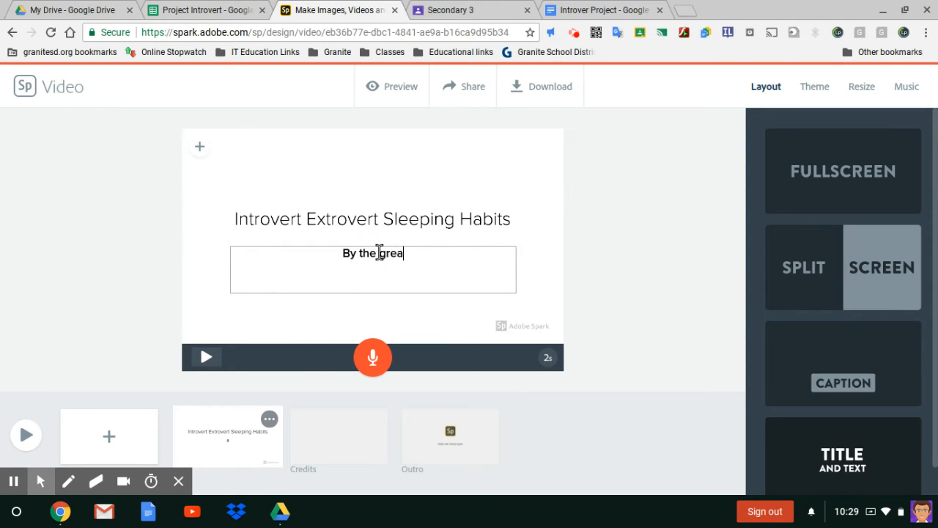
pyautogui.press('BackSpace')
pyautogui.press('BackSpace')
pyautogui.press('BackSpace')
pyautogui.write('M')
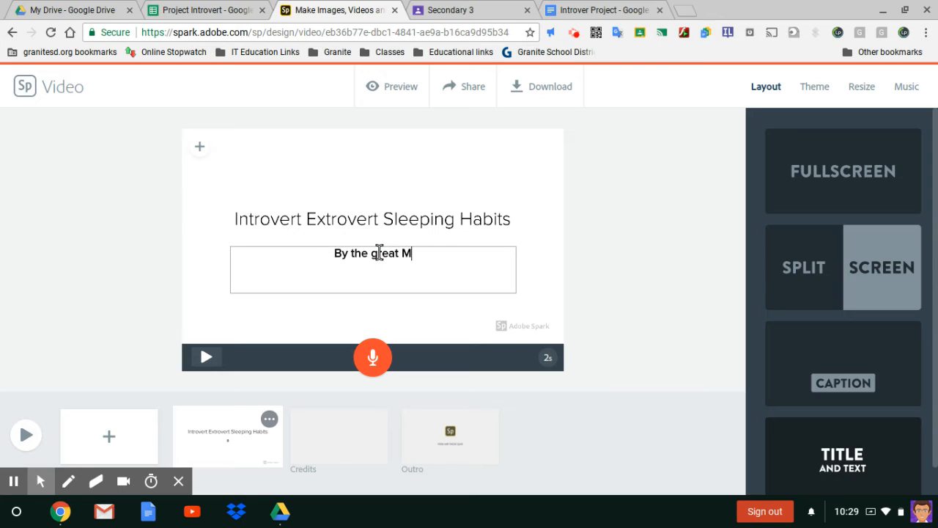
pyautogui.write('atthew Shepherd')
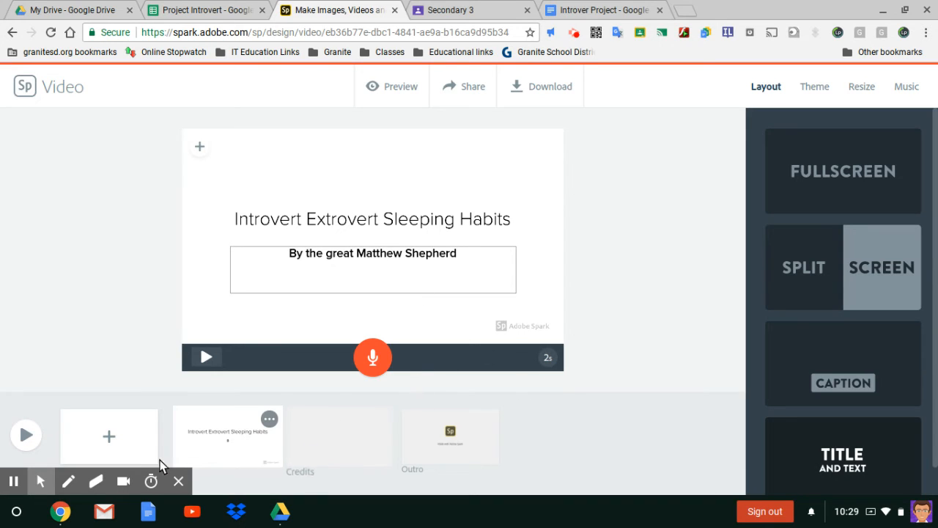
# Add a second slide after the title slide and start a text element on it with the label "Categorical:".
pyautogui.click(120, 444)
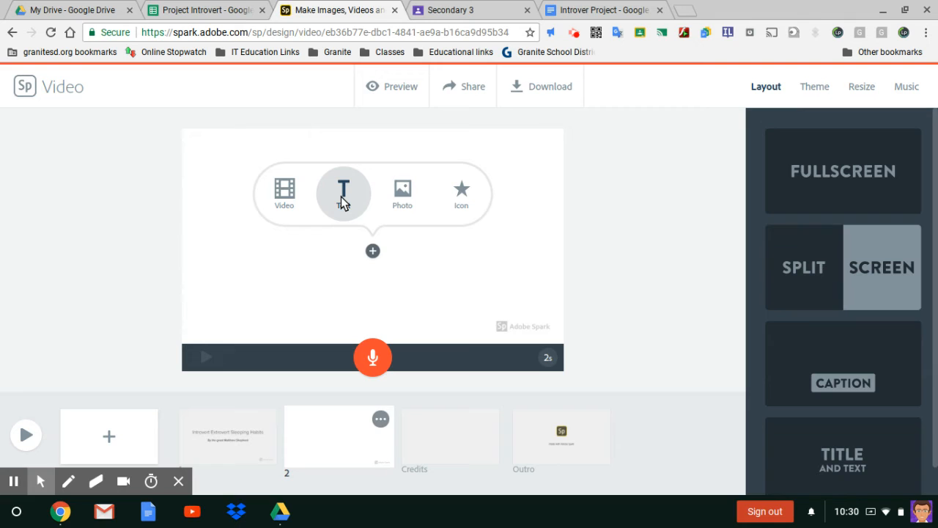
pyautogui.click(343, 197)
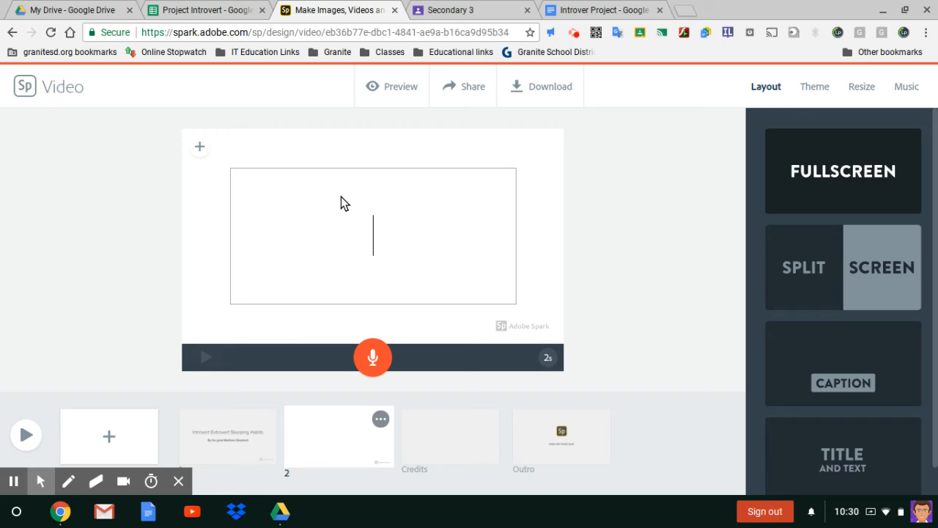
pyautogui.write('Categr')
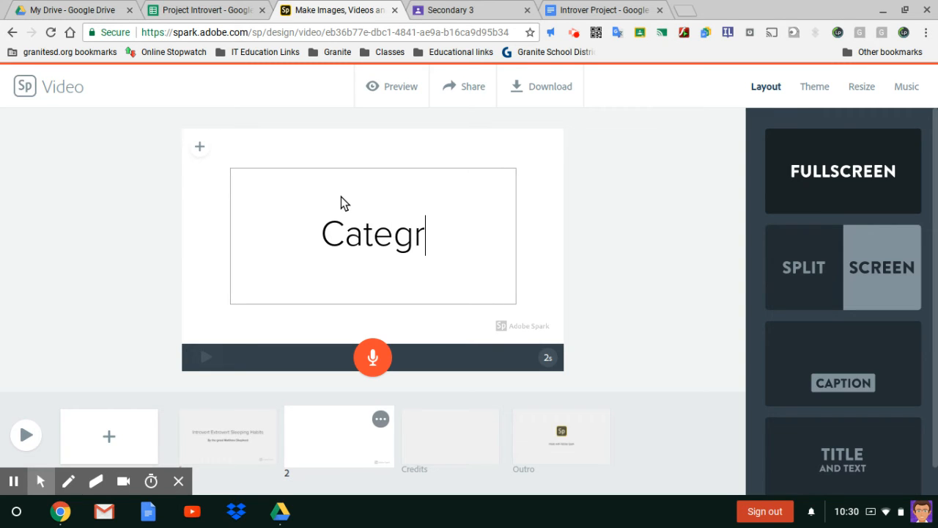
pyautogui.press('BackSpace')
pyautogui.write('orical')
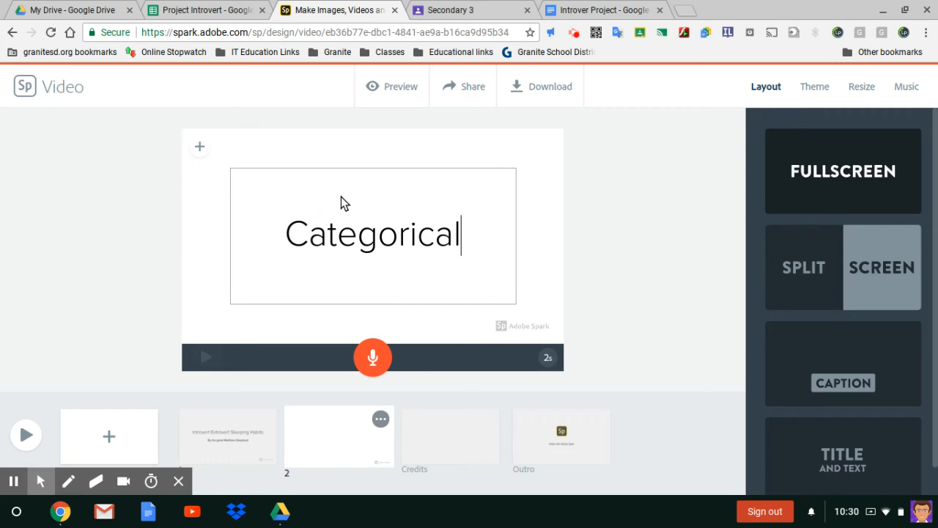
pyautogui.write(':  ')
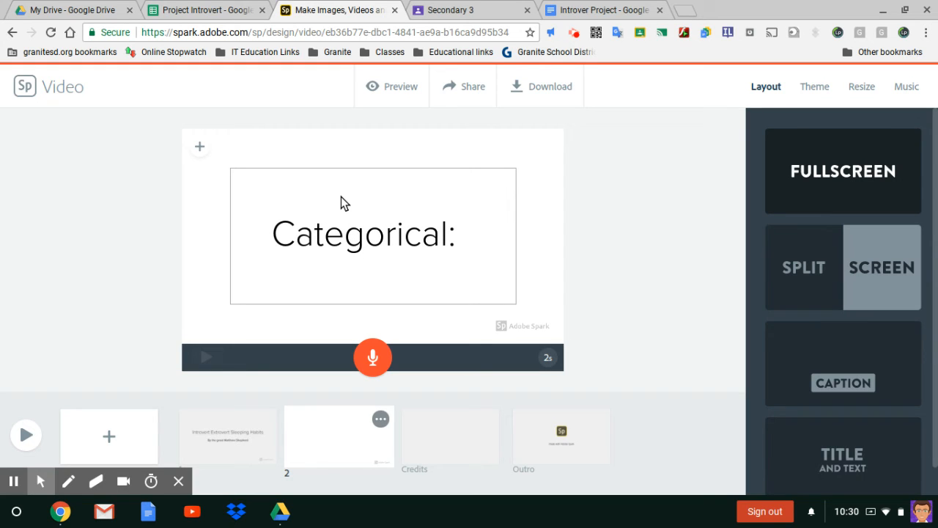
# Enter the question "Do you identify Most as a introvert or extrovert?" after the "Categorical:" label.
pyautogui.write('Do yo')
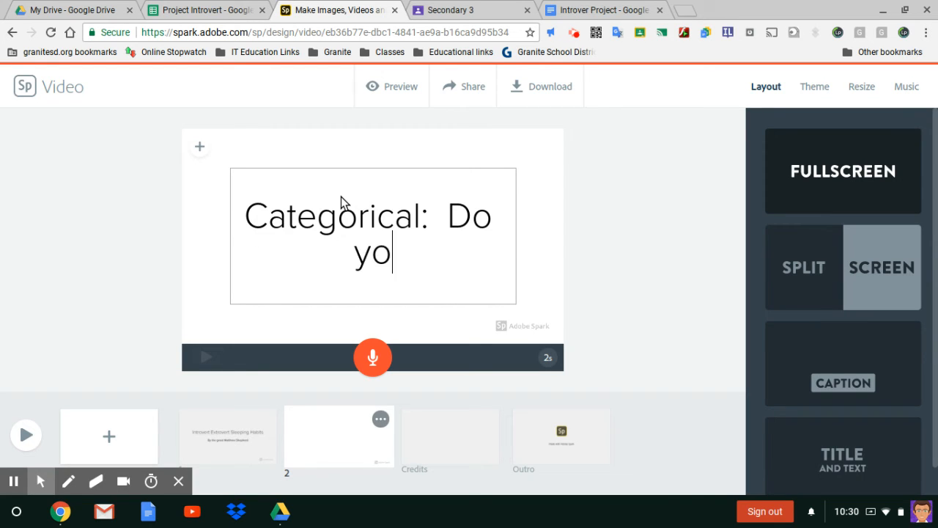
pyautogui.write('u ide')
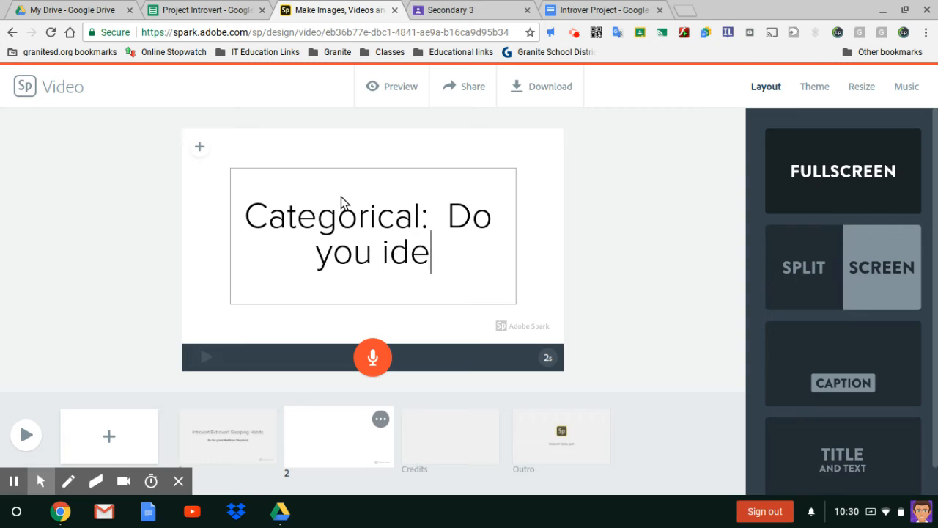
pyautogui.write('ntify ')
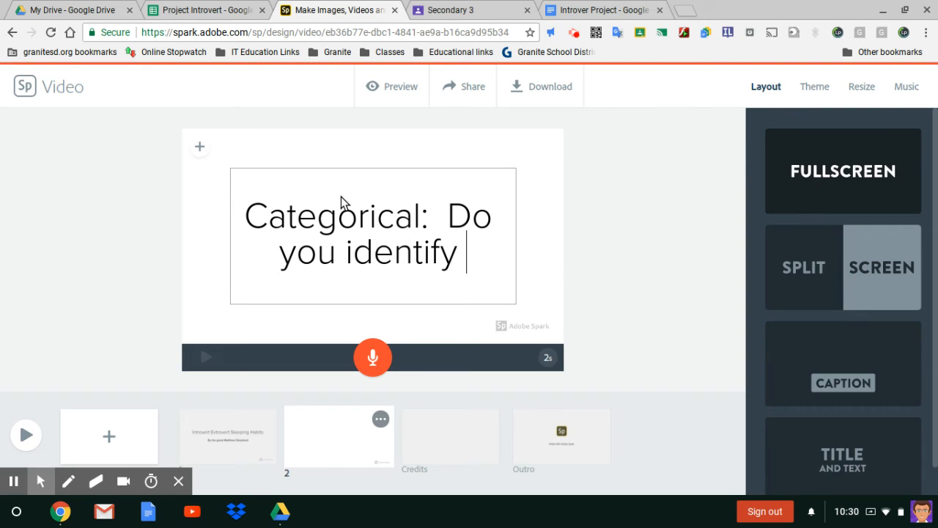
pyautogui.write('Most as ')
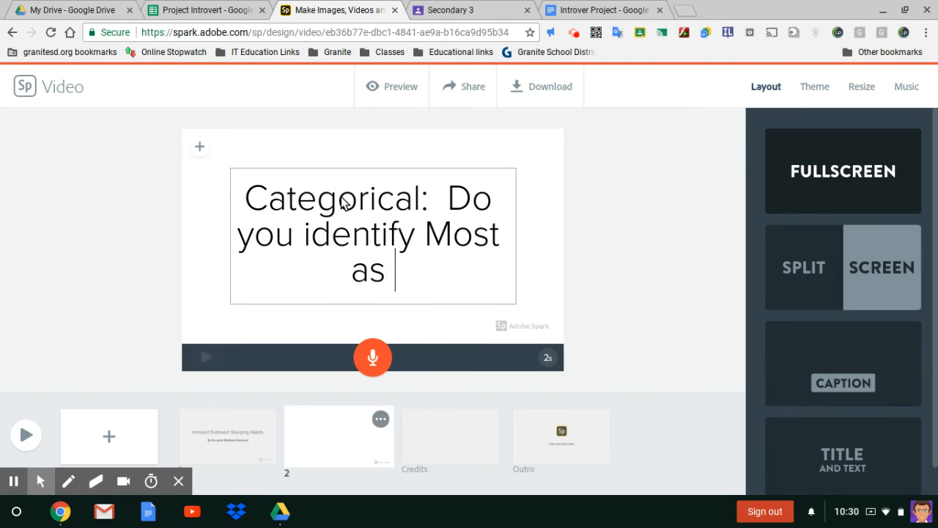
pyautogui.write('a')
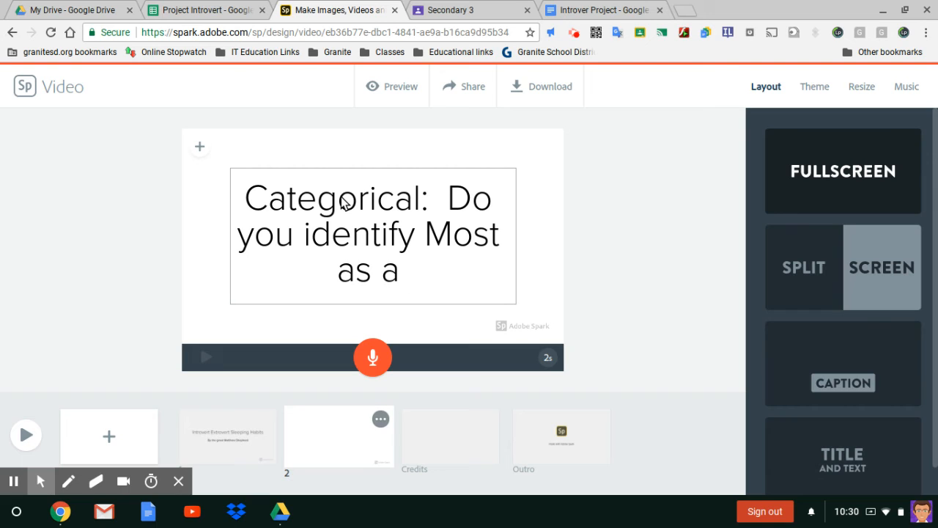
pyautogui.write(' introvert o')
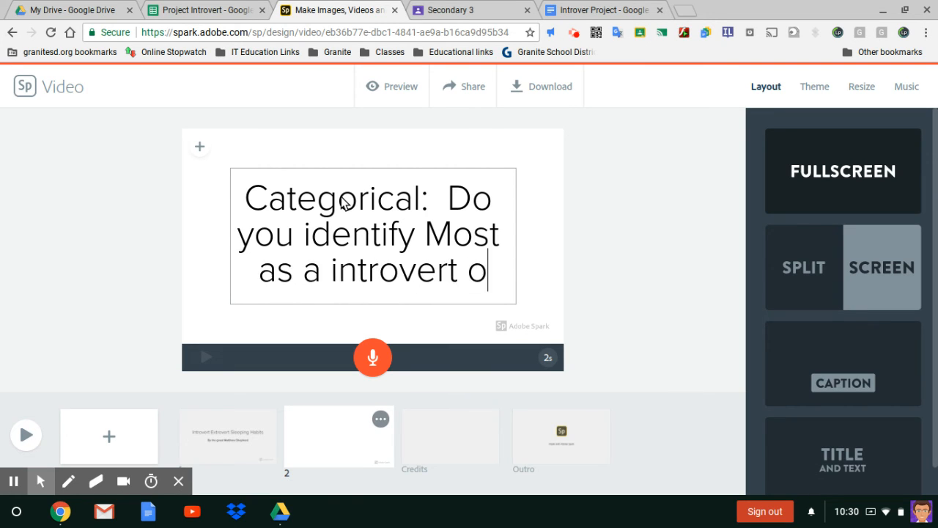
pyautogui.write('r extrove')
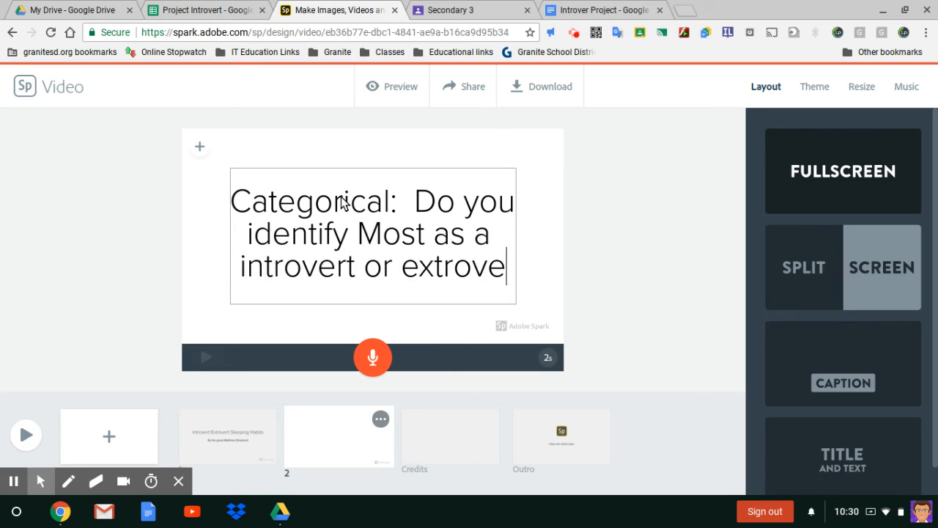
pyautogui.write('rt')
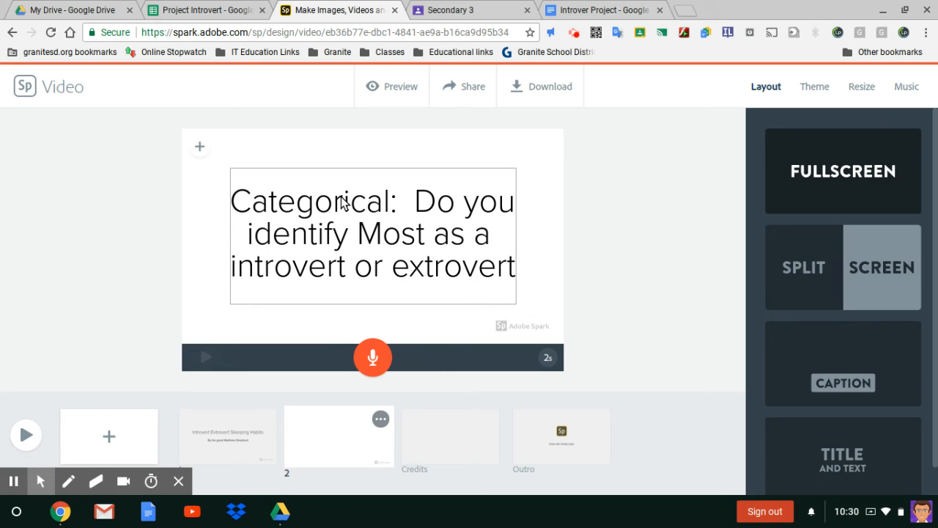
pyautogui.write('?')
# Add a new line to the slide text reading "Quantitative: How many hours of sleep do you get each night?".
pyautogui.press('Return')
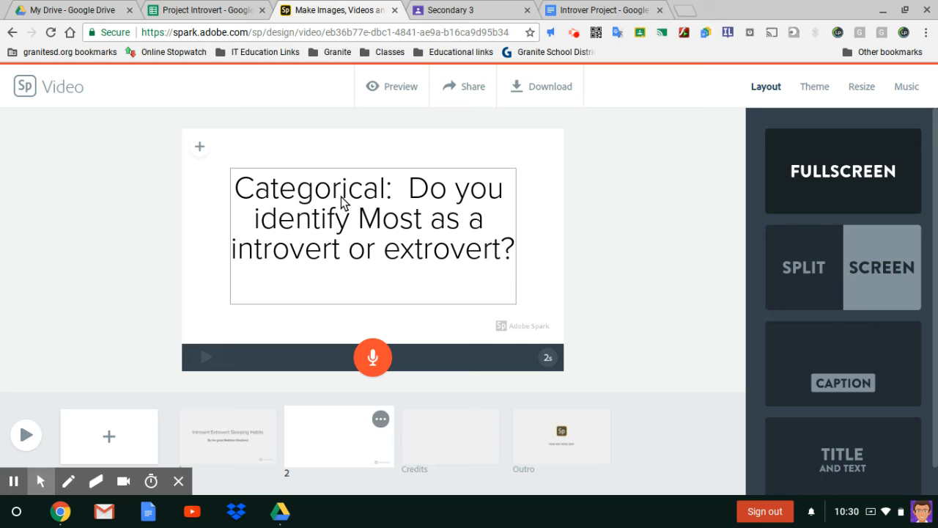
pyautogui.write('Number')
pyautogui.press('BackSpace')
pyautogui.press('BackSpace')
pyautogui.press('BackSpace')
pyautogui.write('Quantitative:')
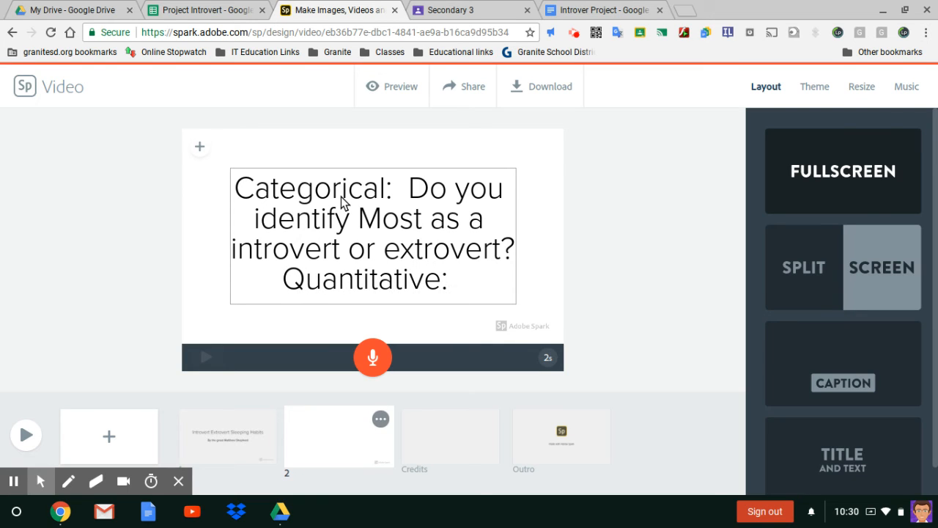
pyautogui.write('  How m')
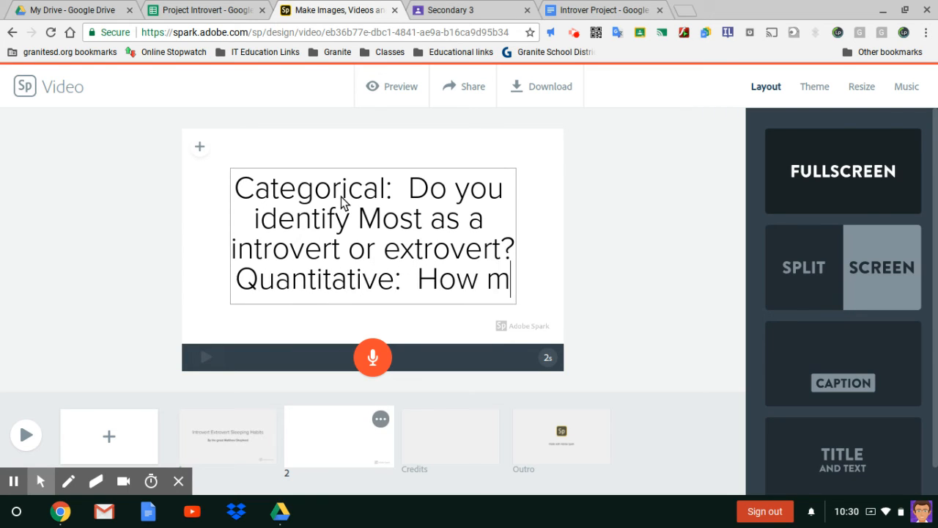
pyautogui.write('any hour')
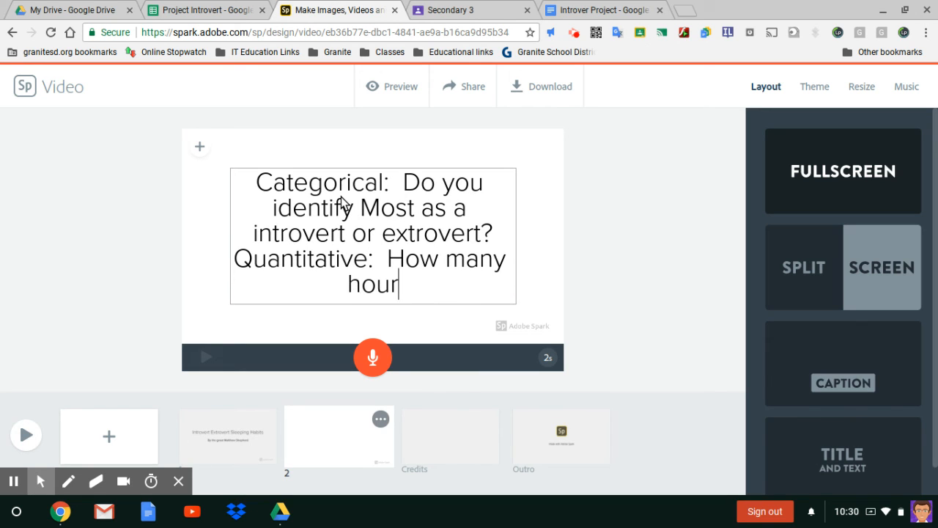
pyautogui.write('s of sleep')
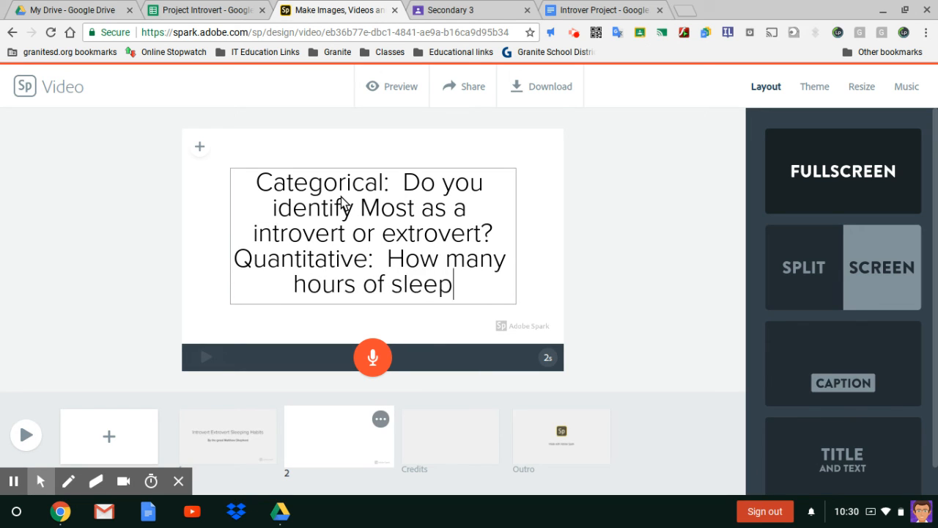
pyautogui.write(' do you get each nigh')
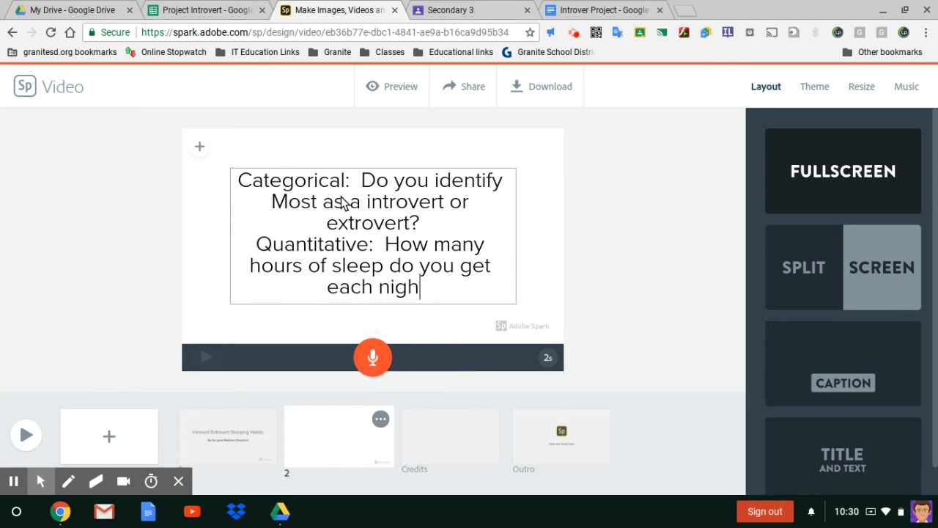
pyautogui.write('t?')
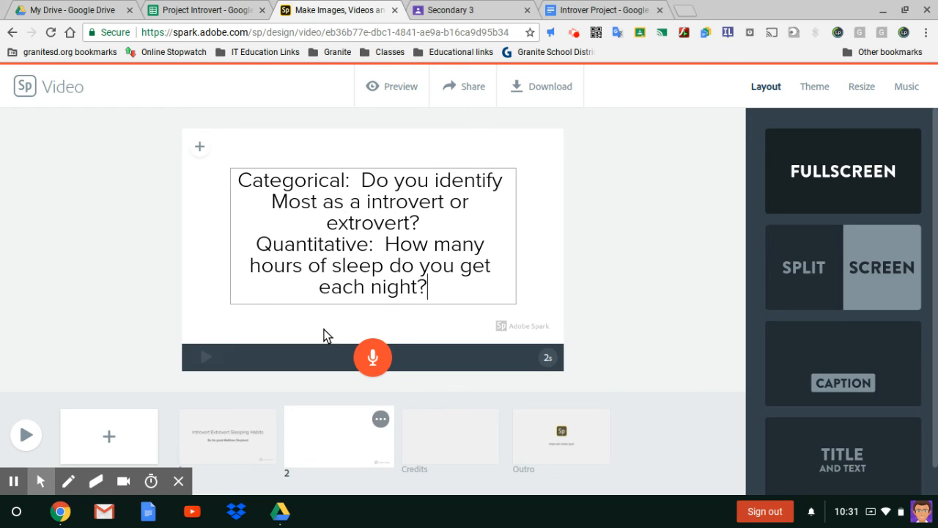
# Record a voice narration of about 7 seconds for the second slide and briefly play it back.
pyautogui.click(372, 359)
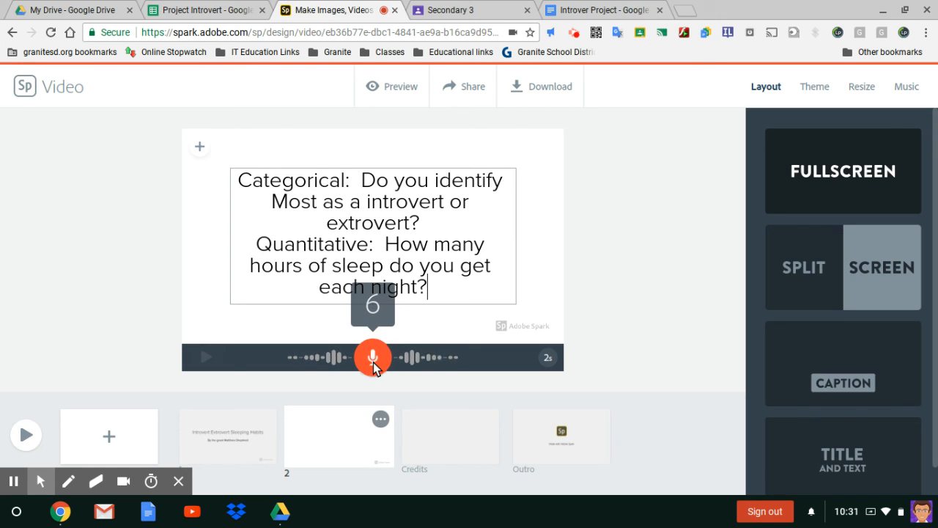
pyautogui.moveTo(373, 362); pyautogui.dragTo(373, 362)
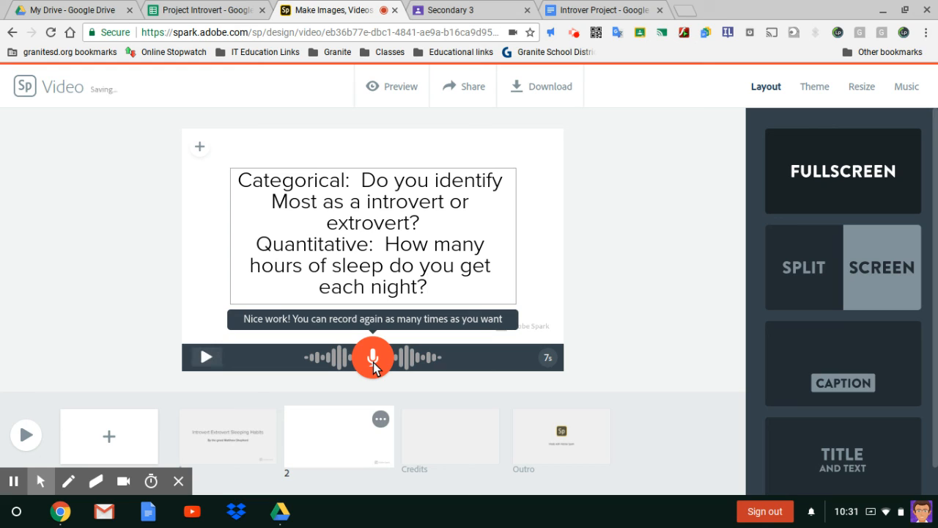
pyautogui.click(206, 356)
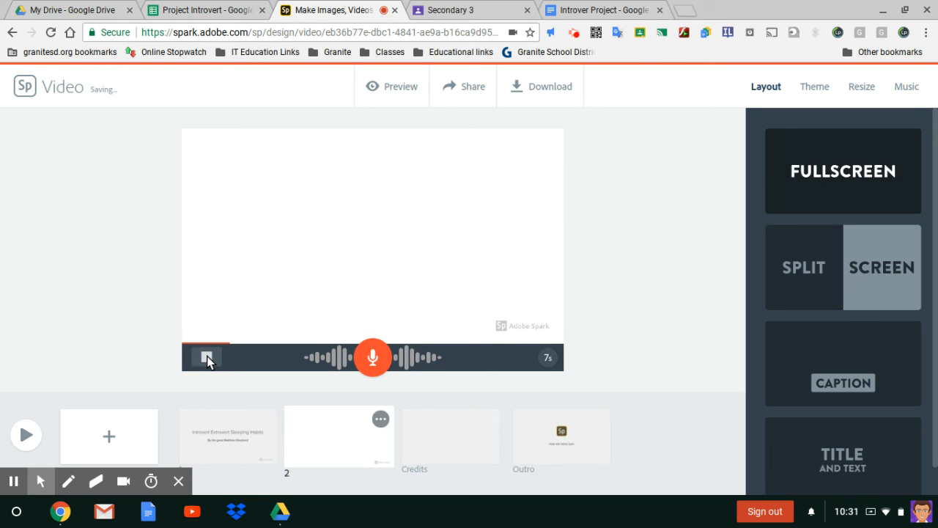
pyautogui.click(207, 358)
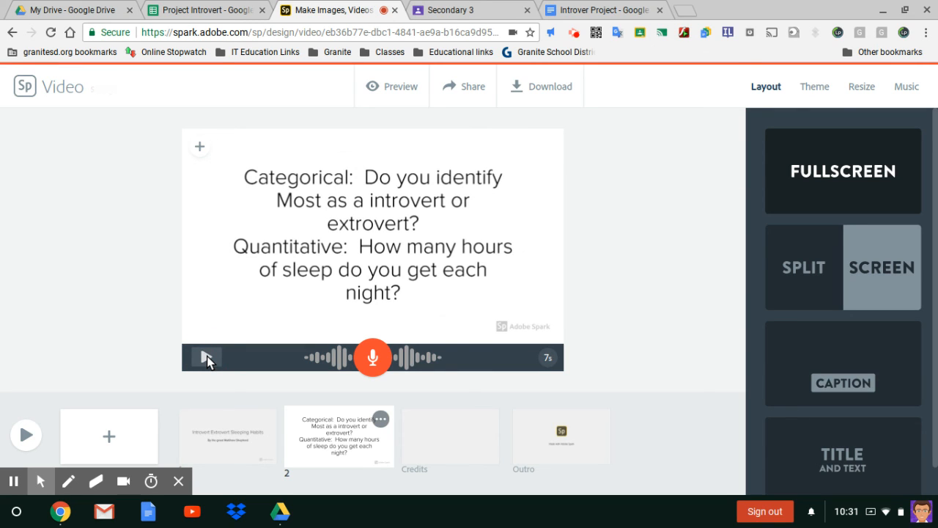